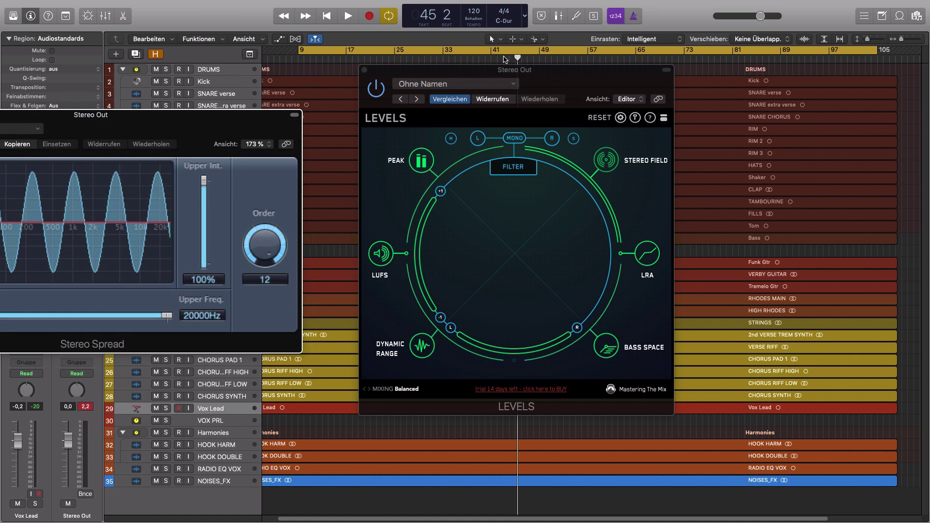
Step: Play the song from bar 43 and switch on the Stereo Spread plug-in to observe its effect on the stereo field
{"action": "left_click", "coordinate": [503, 59]}
{"action": "key", "text": "space"}
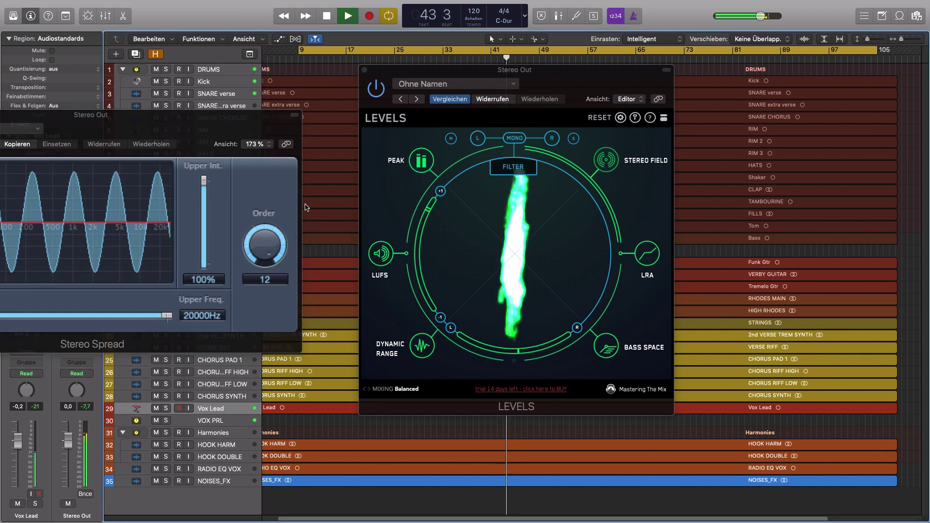
{"action": "left_click_drag", "start_coordinate": [179, 124], "coordinate": [298, 170]}
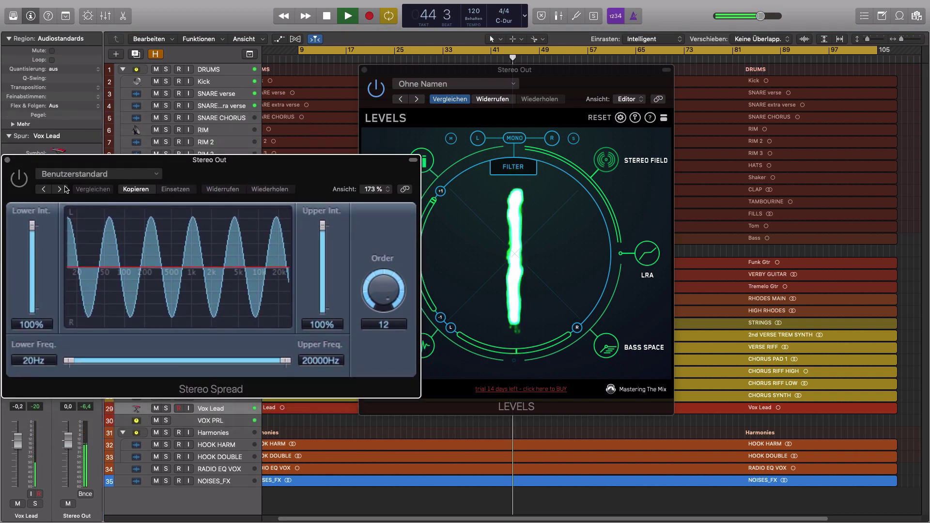
{"action": "left_click", "coordinate": [24, 182]}
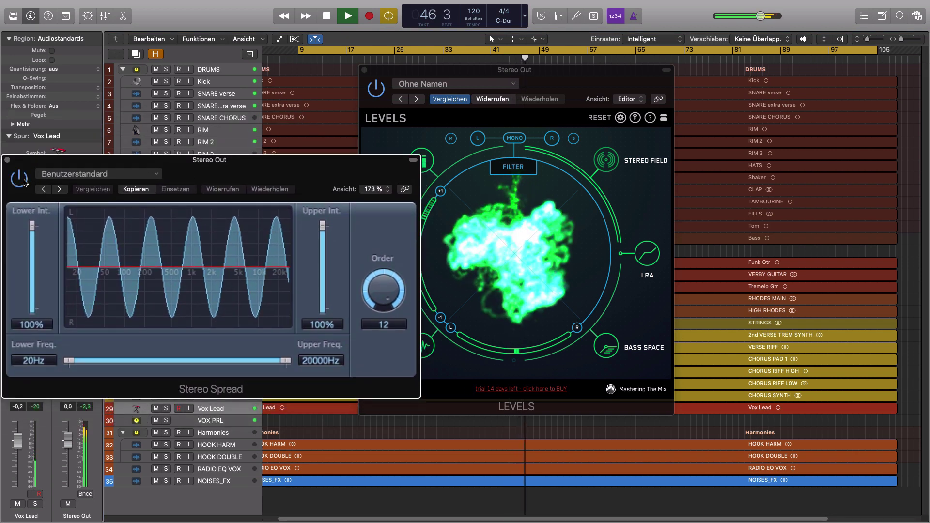
Step: Bypass Stereo Spread to compare the stereo image, and close its window with playback stopped
{"action": "left_click_drag", "start_coordinate": [349, 178], "coordinate": [211, 137]}
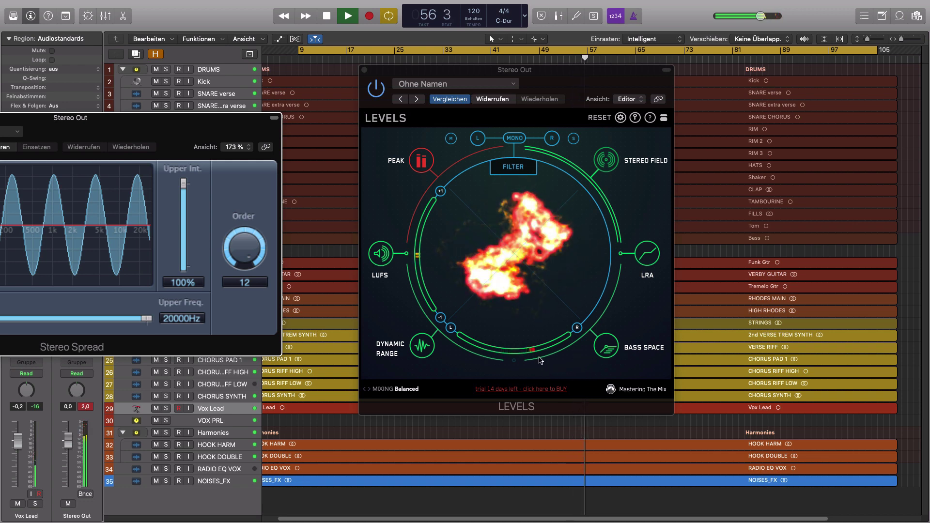
{"action": "left_click_drag", "start_coordinate": [119, 124], "coordinate": [300, 159]}
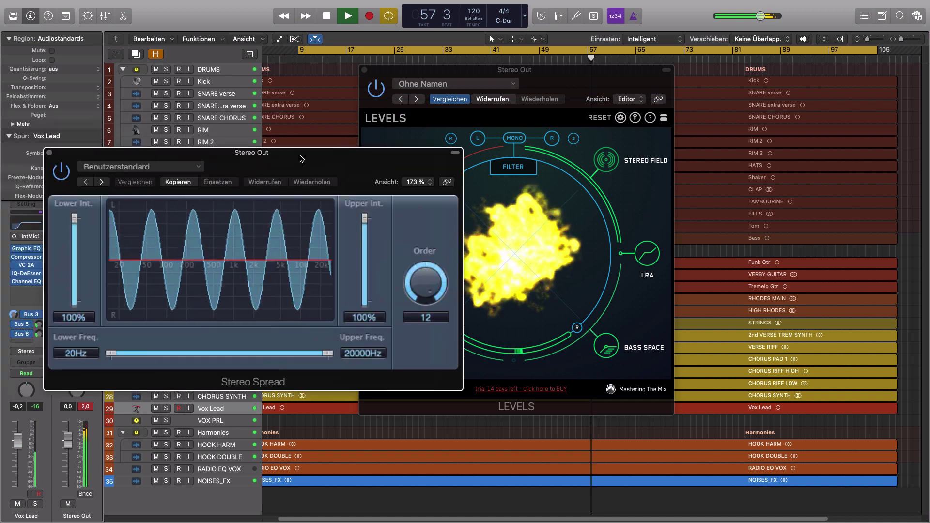
{"action": "left_click_drag", "start_coordinate": [241, 164], "coordinate": [204, 145]}
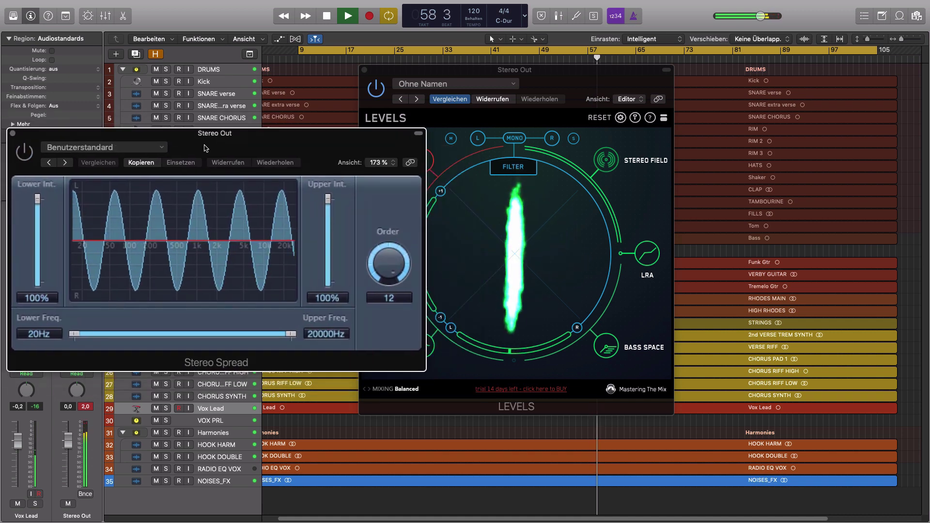
{"action": "key", "text": "super+w"}
{"action": "key", "text": "space"}
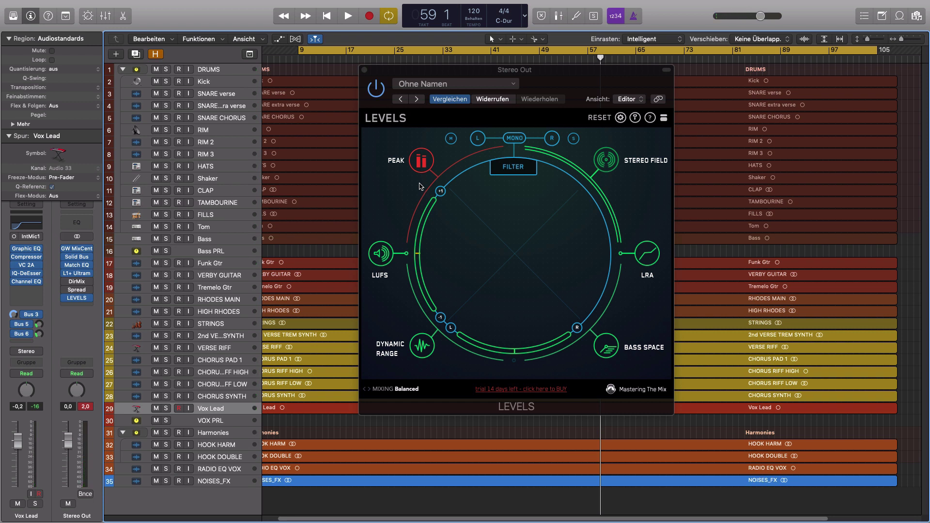
Step: Show the Peak meter in LEVELS and reset its clipping reading
{"action": "left_click", "coordinate": [425, 165]}
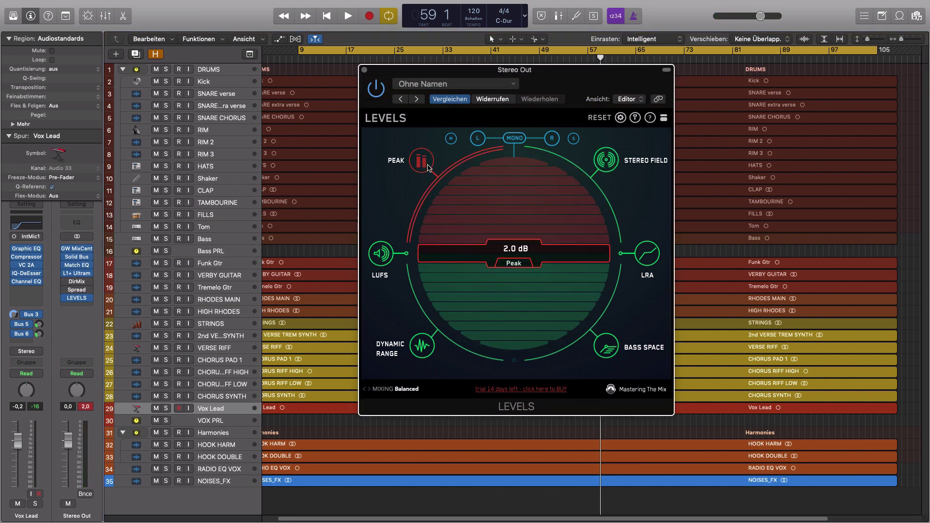
{"action": "left_click", "coordinate": [425, 164]}
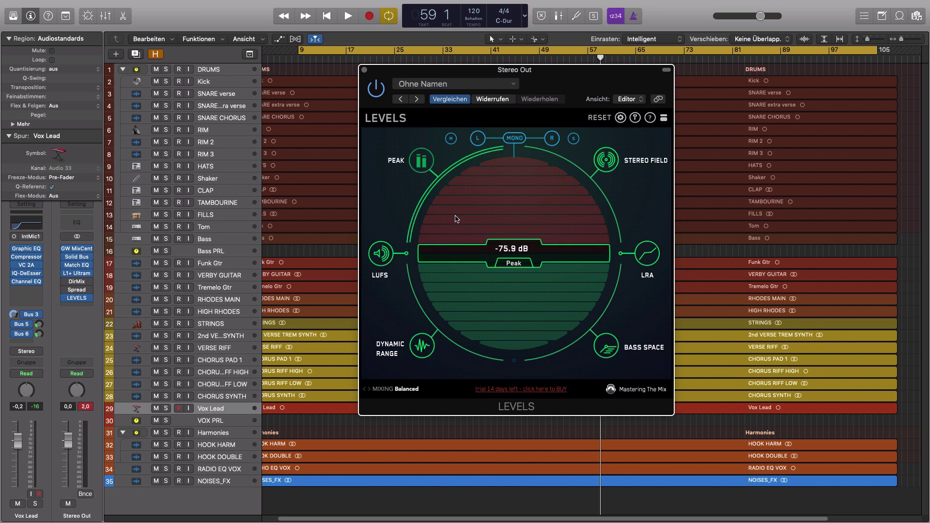
Step: Measure the loudness range in the LRA view by playing from bar 71, and check its threshold in the LEVELS settings
{"action": "left_click", "coordinate": [646, 261]}
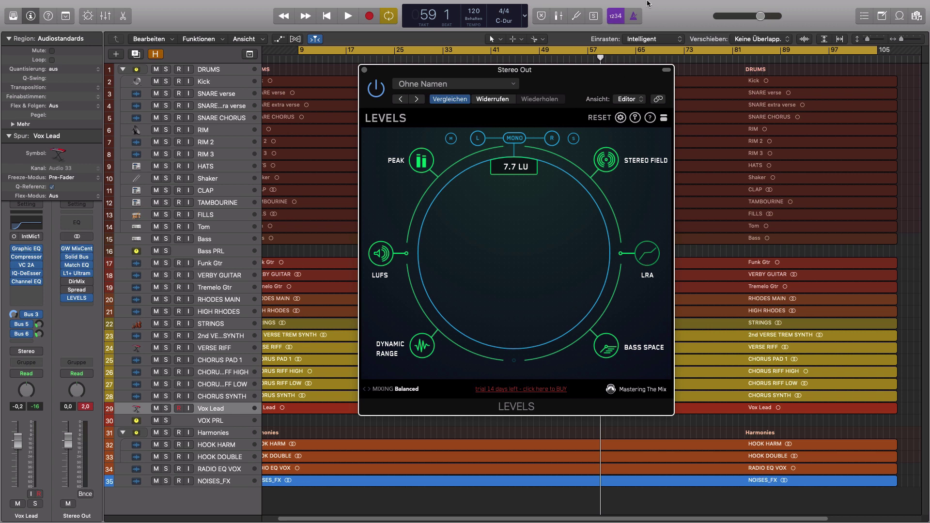
{"action": "left_click", "coordinate": [671, 57]}
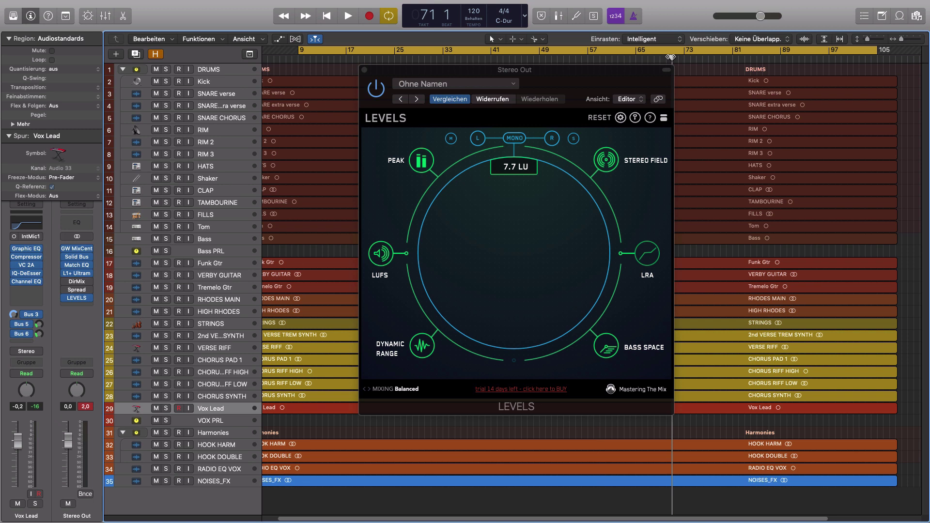
{"action": "left_click", "coordinate": [596, 258]}
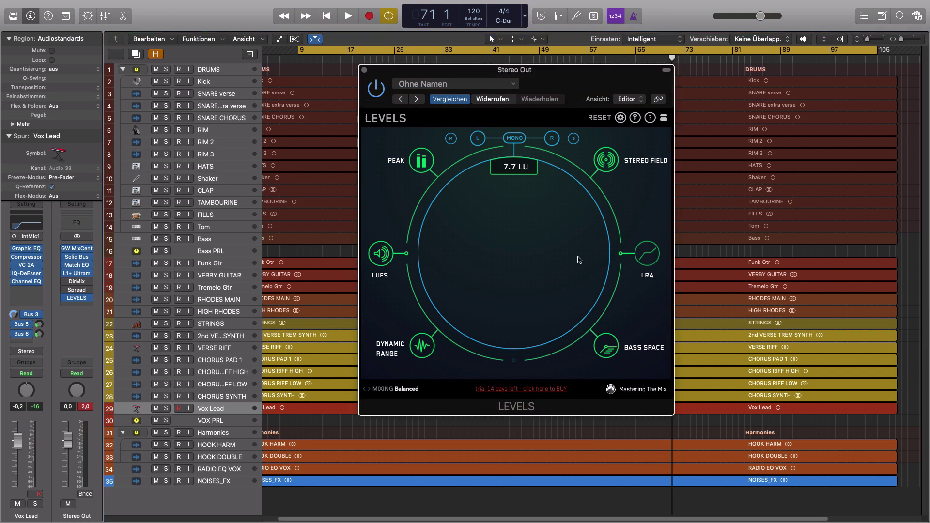
{"action": "double_click", "coordinate": [671, 58]}
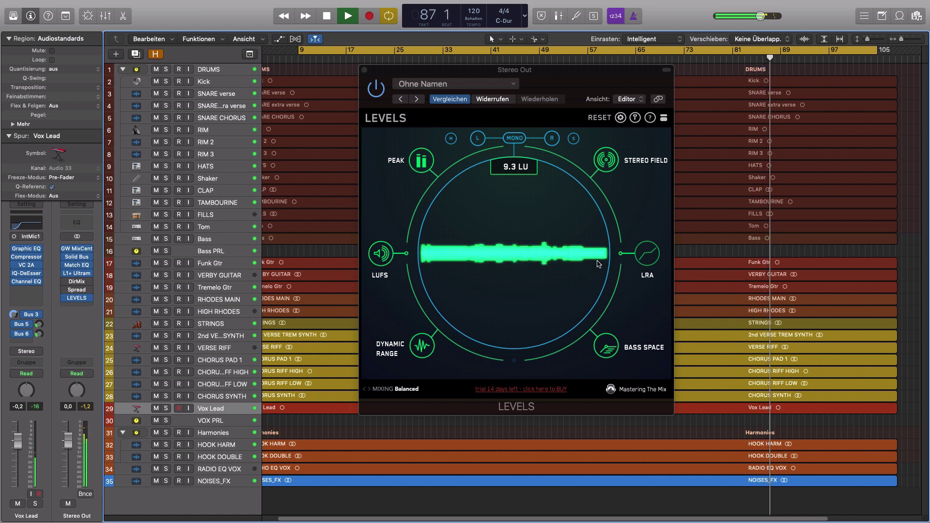
{"action": "key", "text": "space"}
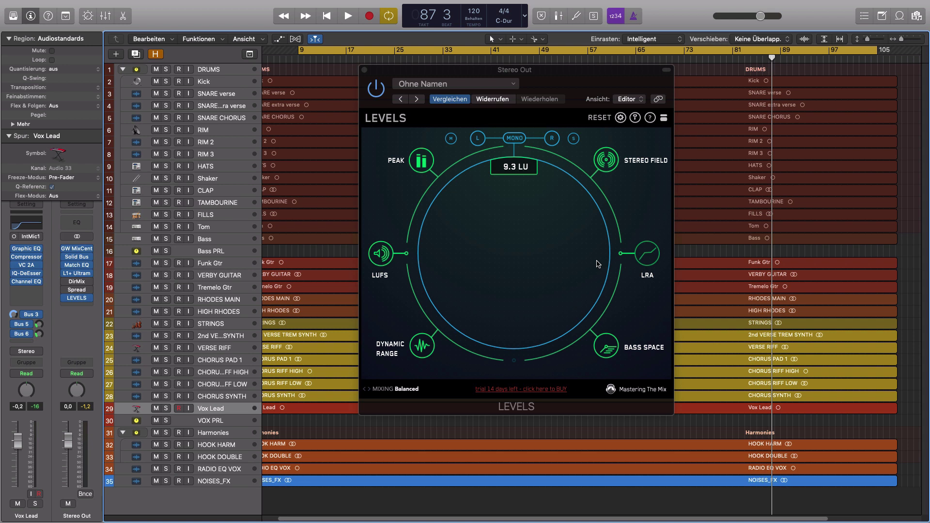
{"action": "left_click", "coordinate": [619, 117]}
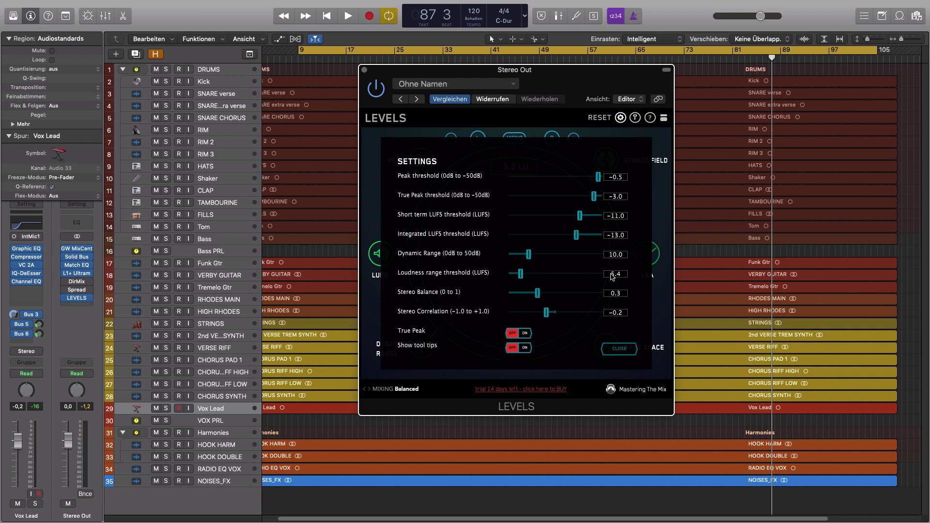
{"action": "left_click", "coordinate": [620, 350]}
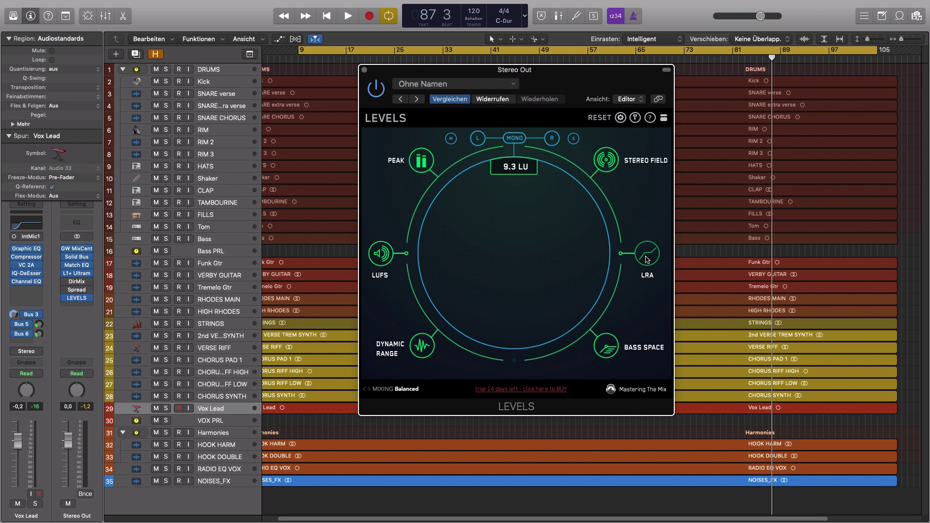
Step: Open the Bass Space meter, mute the Kick, Bass and Bass PRL channels in the mixer, and confirm the muting in LEVELS
{"action": "left_click", "coordinate": [607, 347]}
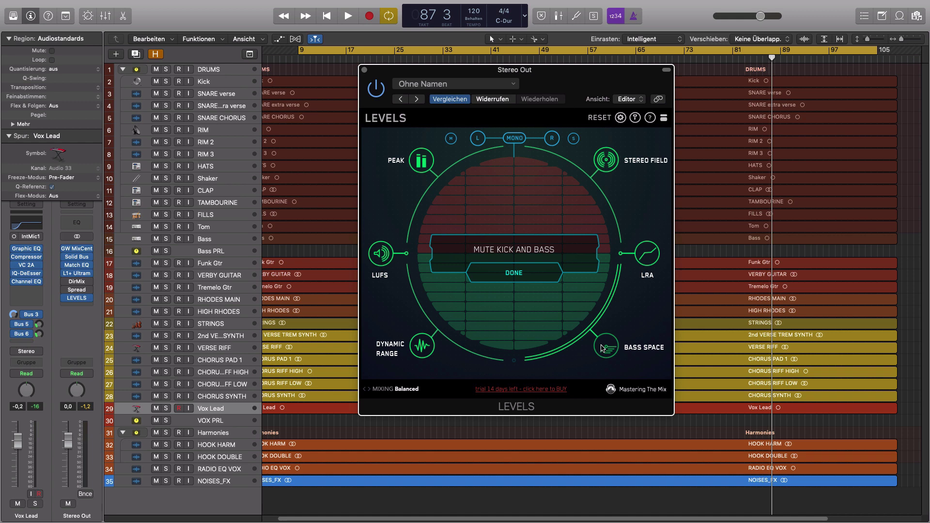
{"action": "key", "text": "x"}
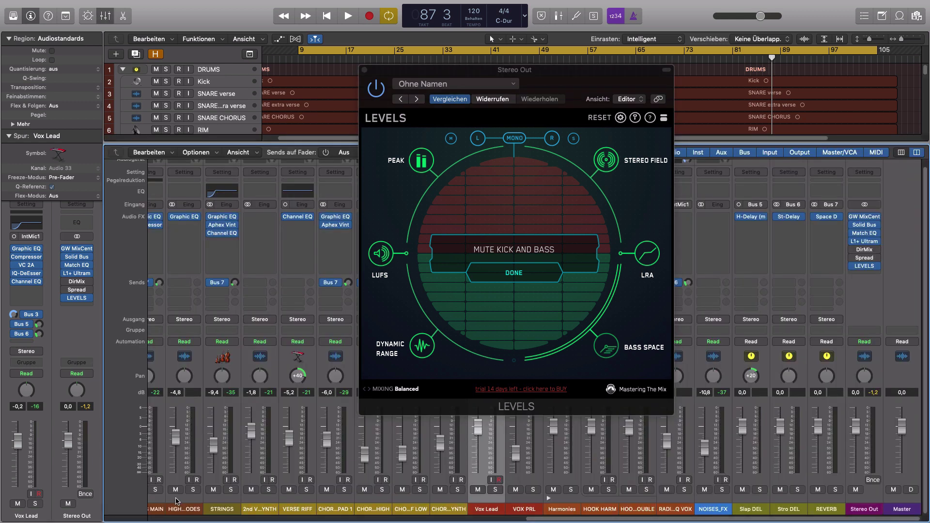
{"action": "scroll", "coordinate": [176, 502], "scroll_direction": "left", "scroll_amount": 20}
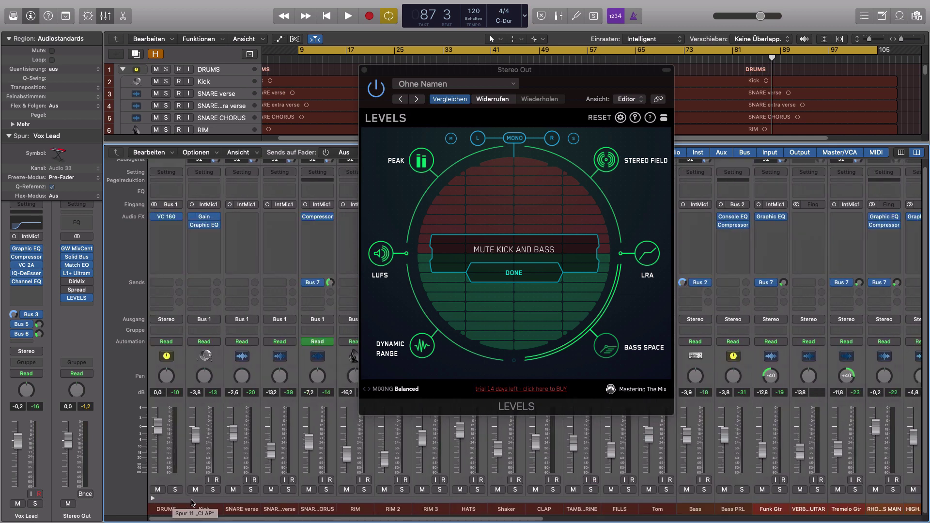
{"action": "left_click", "coordinate": [195, 489]}
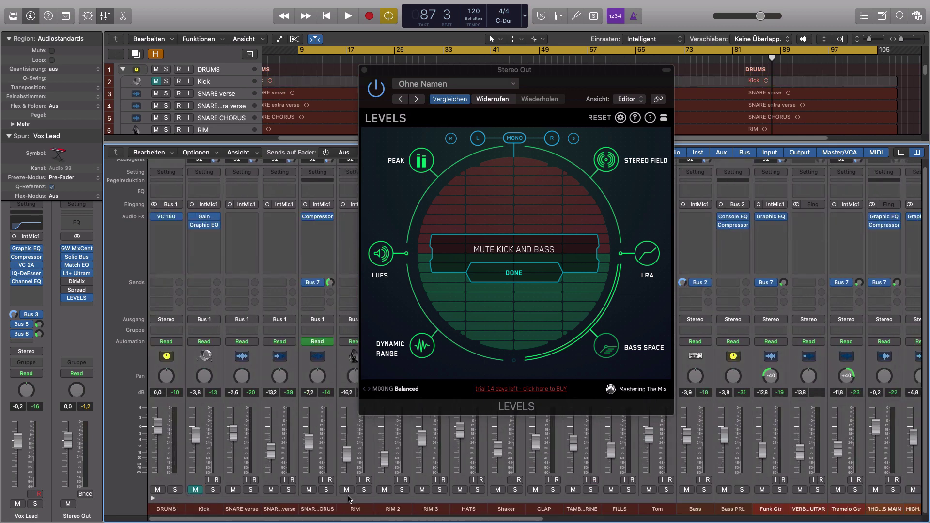
{"action": "scroll", "coordinate": [350, 498], "scroll_direction": "right", "scroll_amount": 3}
{"action": "left_click", "coordinate": [614, 489]}
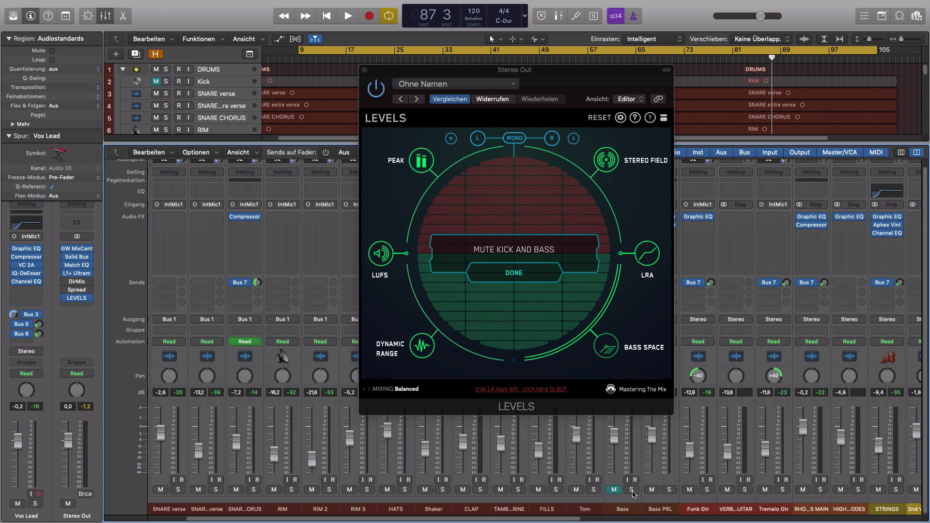
{"action": "left_click", "coordinate": [653, 490]}
{"action": "scroll", "coordinate": [201, 509], "scroll_direction": "left", "scroll_amount": 3}
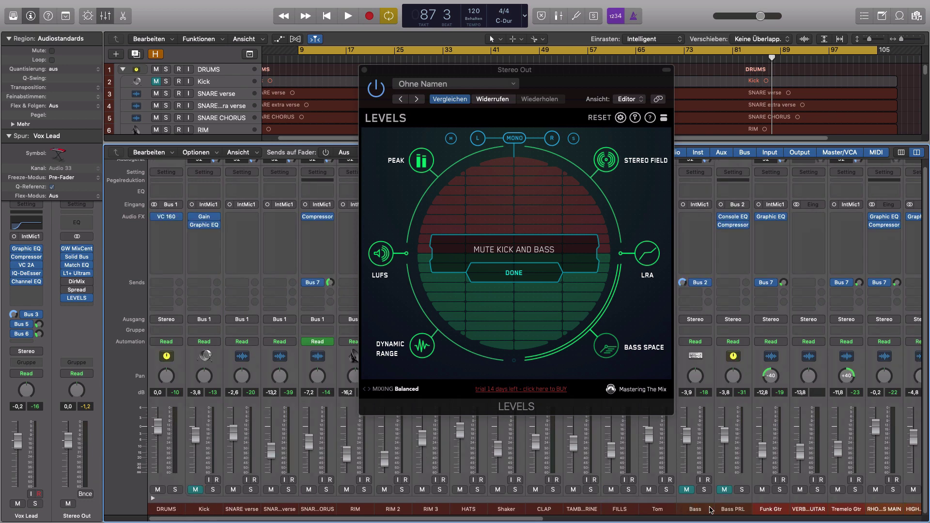
{"action": "scroll", "coordinate": [707, 505], "scroll_direction": "right", "scroll_amount": 4}
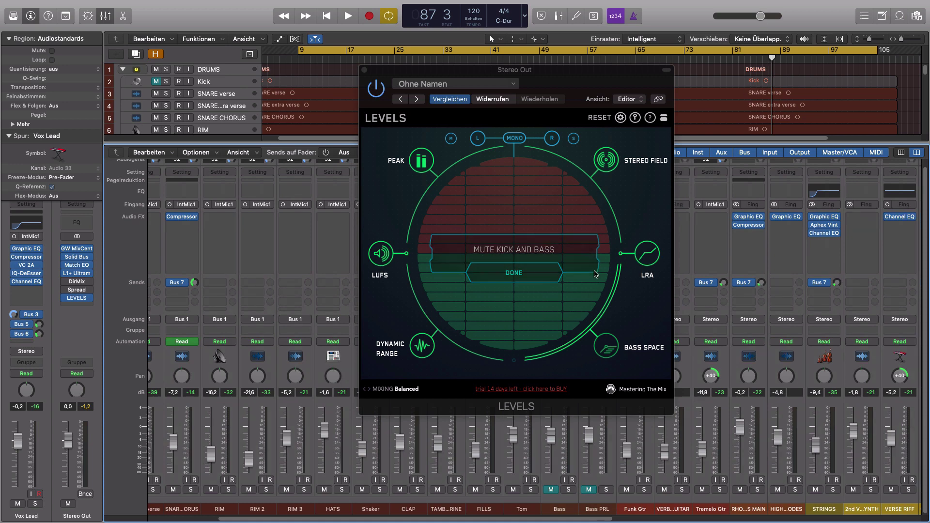
{"action": "left_click", "coordinate": [526, 277]}
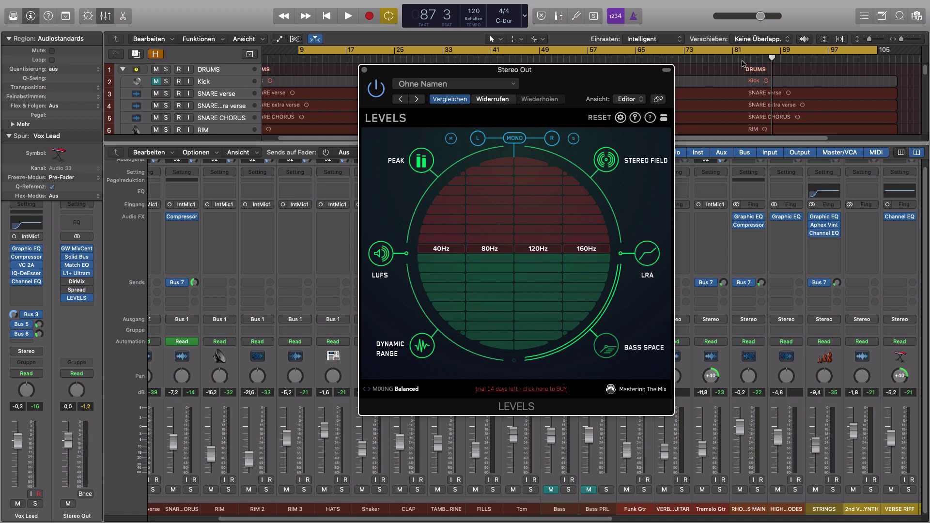
Step: Play the song from bar 77 to measure low-frequency buildup in the 40–160 Hz bands, stop playback and reset the Bass Space reading
{"action": "left_click", "coordinate": [711, 59]}
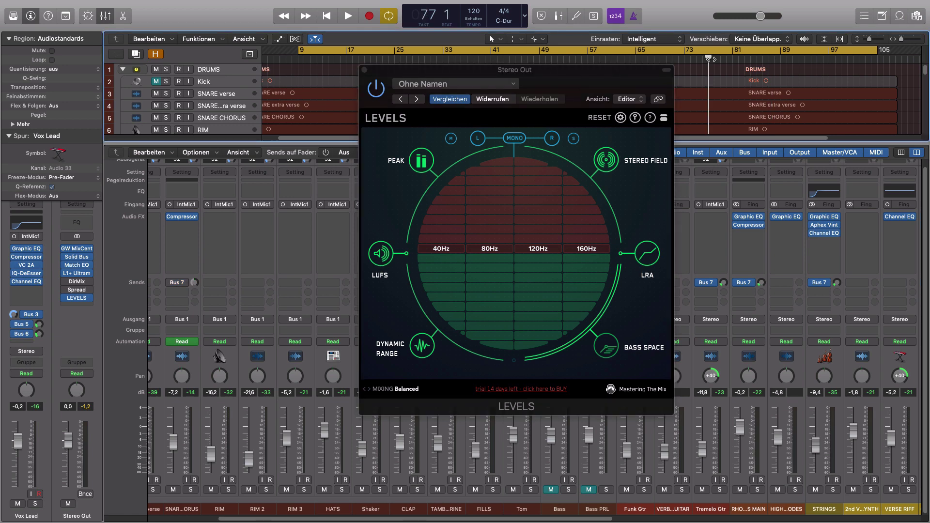
{"action": "key", "text": "space"}
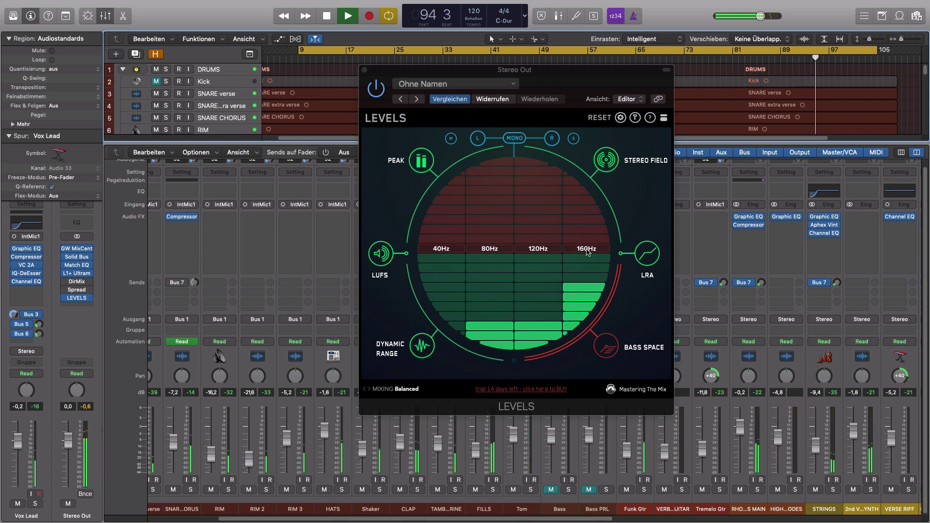
{"action": "key", "text": "space"}
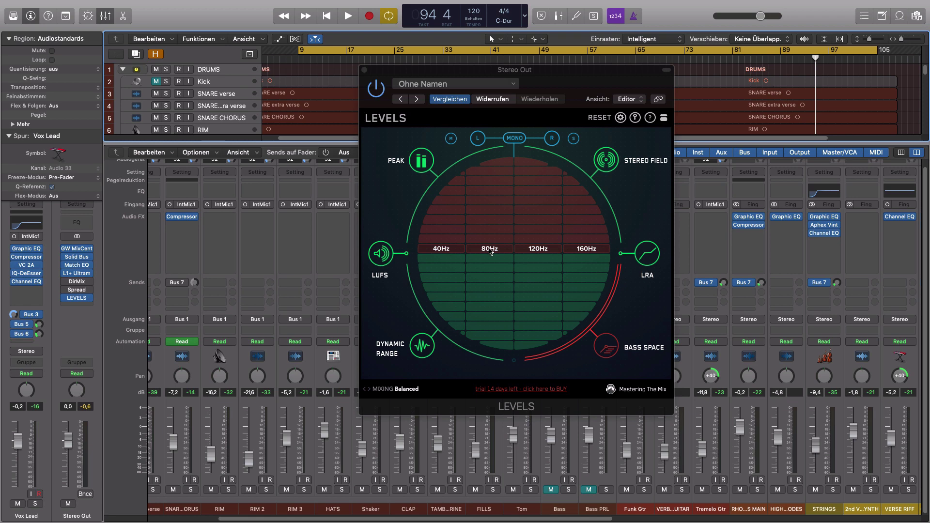
{"action": "left_click", "coordinate": [622, 356]}
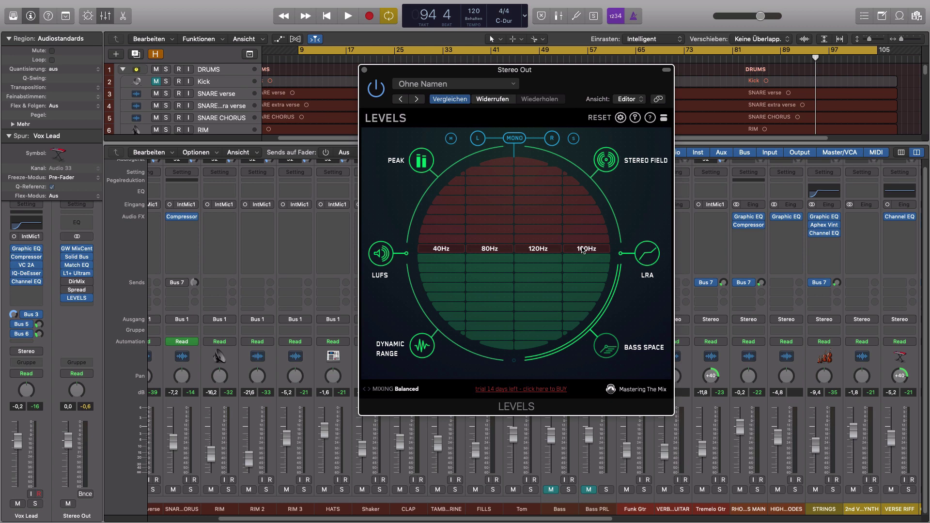
Step: Unmute the Bass PRL, Bass and Kick channels in the mixer
{"action": "left_click", "coordinate": [588, 490]}
{"action": "left_click", "coordinate": [551, 489]}
{"action": "scroll", "coordinate": [550, 489], "scroll_direction": "left", "scroll_amount": 5}
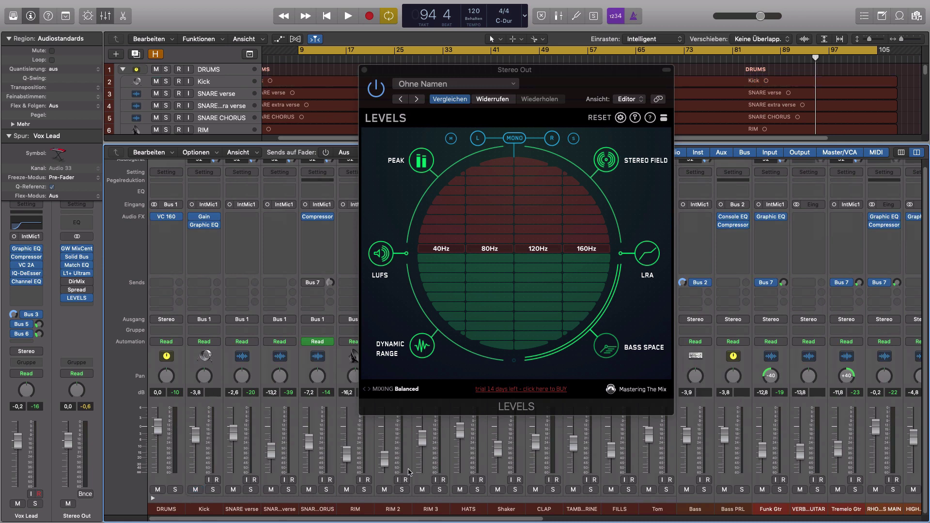
Step: Measure the dynamic range by playing from bar 76 and a second section further along, and check its threshold in the LEVELS settings
{"action": "left_click", "coordinate": [420, 348]}
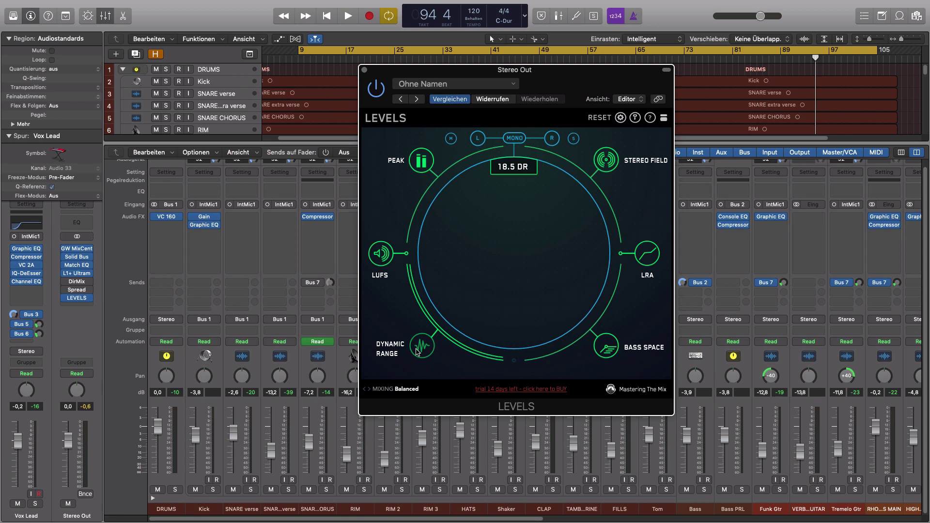
{"action": "left_click", "coordinate": [702, 59]}
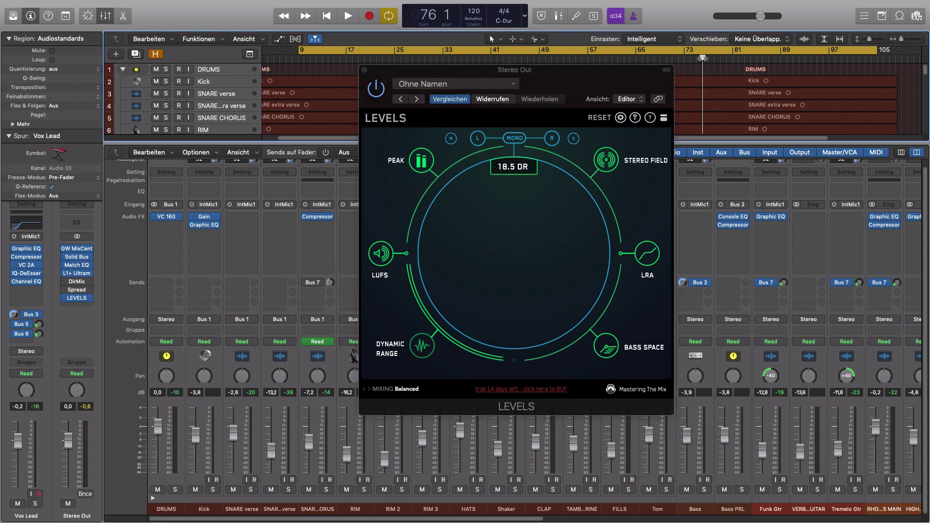
{"action": "key", "text": "space"}
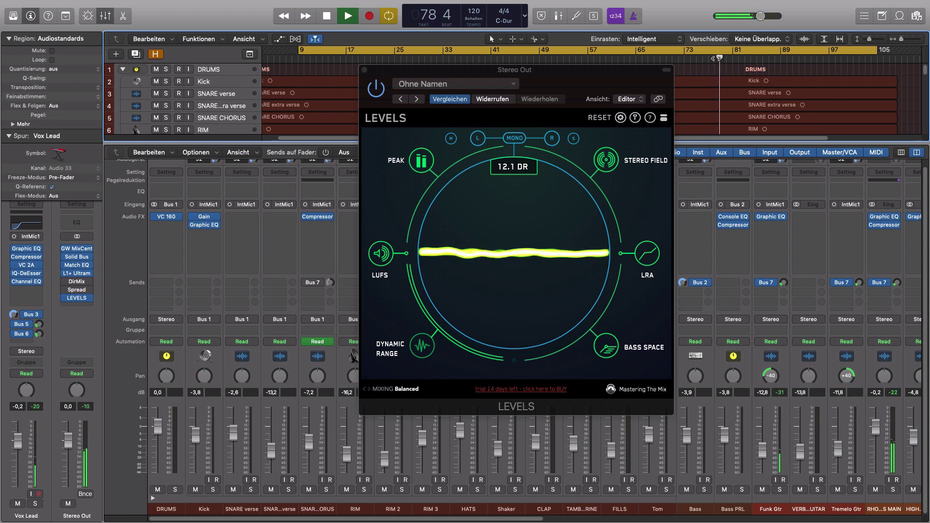
{"action": "left_click", "coordinate": [756, 59]}
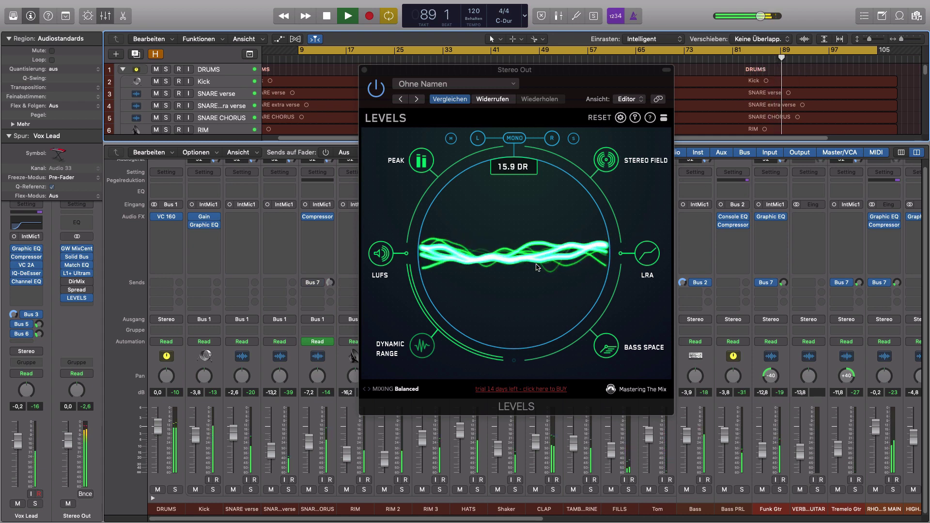
{"action": "key", "text": "space"}
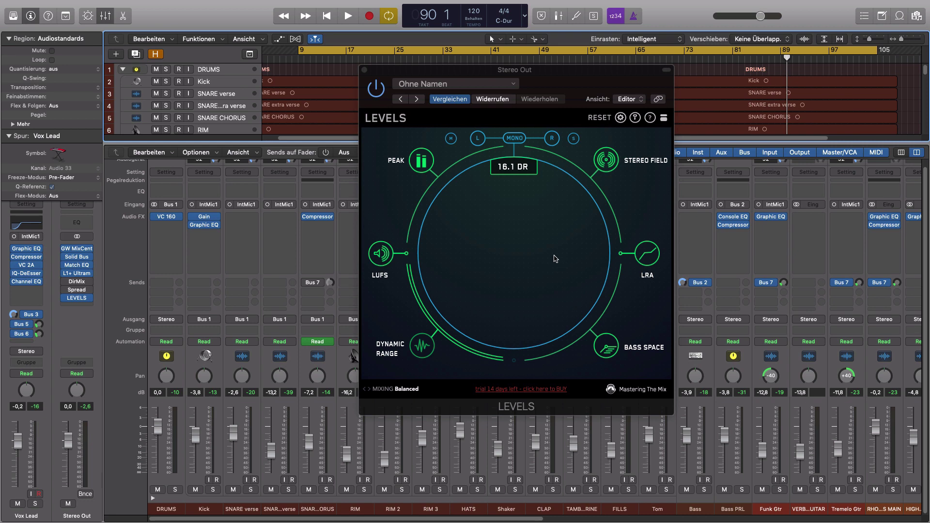
{"action": "left_click", "coordinate": [620, 118]}
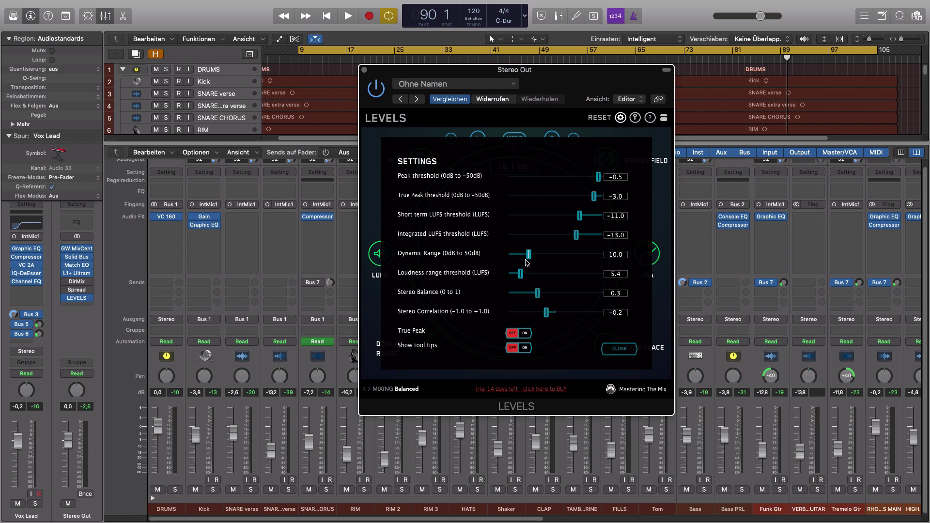
Step: Close the LEVELS settings, open the LUFS meter and play the song to measure short-term and integrated loudness, then stop playback
{"action": "left_click", "coordinate": [616, 349]}
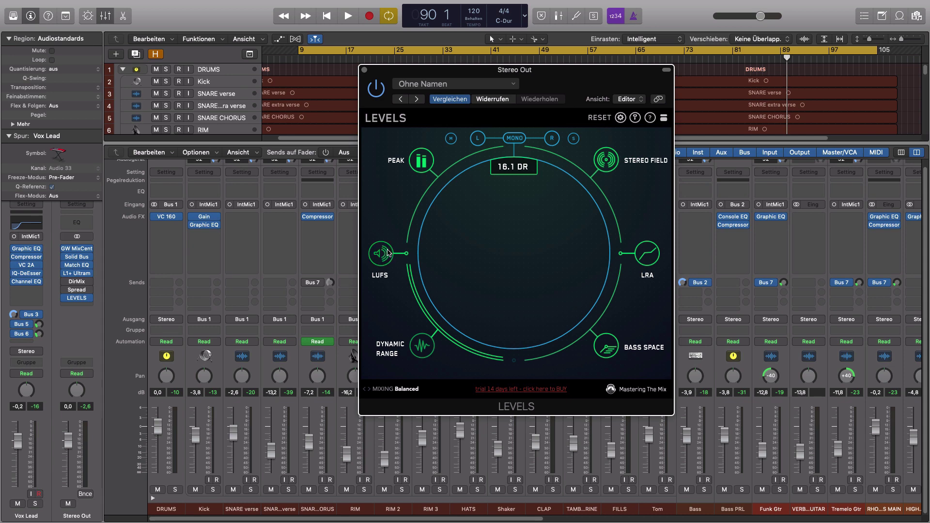
{"action": "key", "text": "space"}
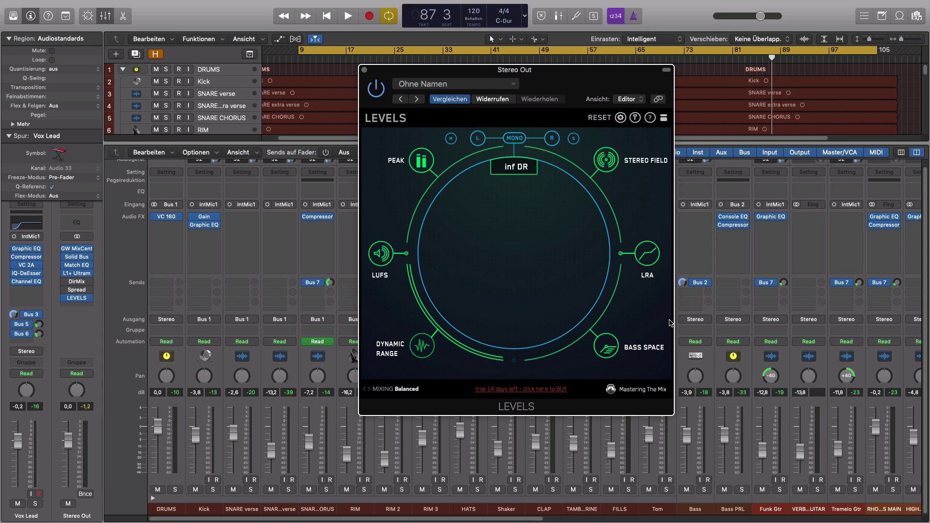
{"action": "left_click", "coordinate": [381, 255]}
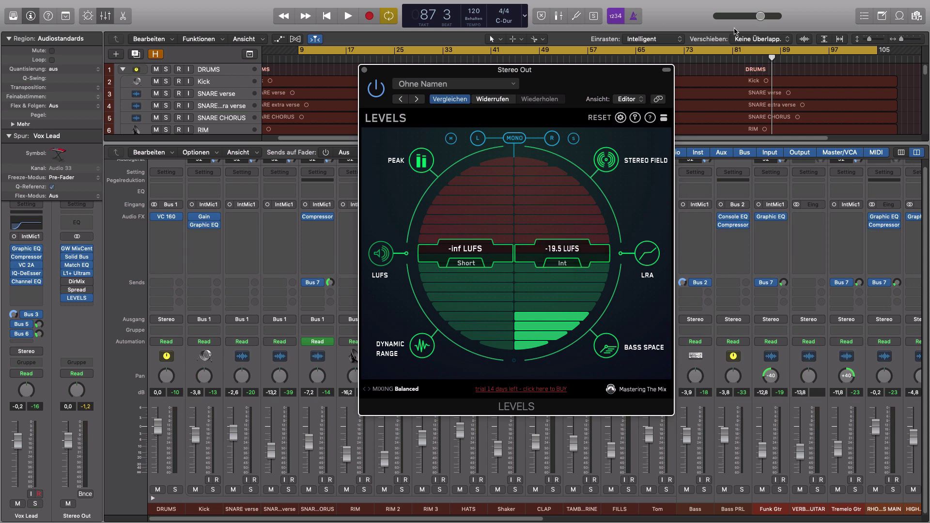
{"action": "left_click", "coordinate": [716, 57]}
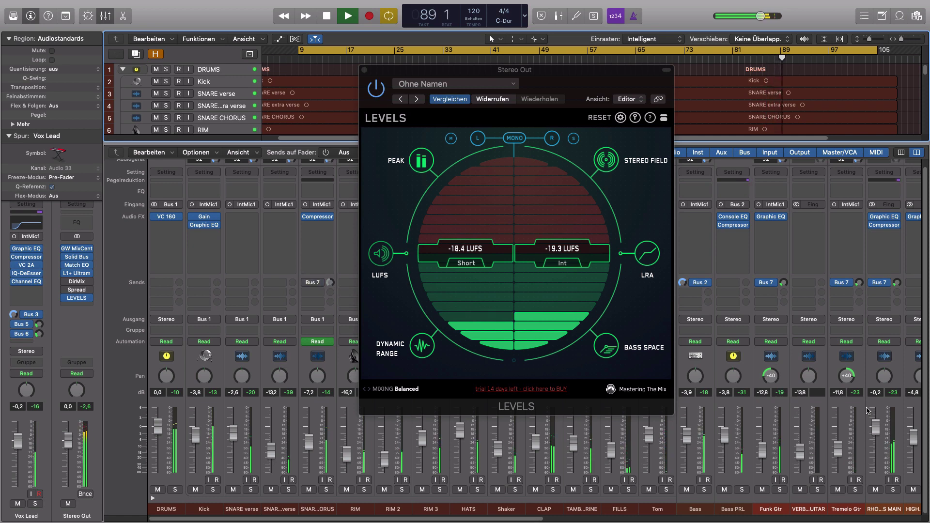
{"action": "key", "text": "space"}
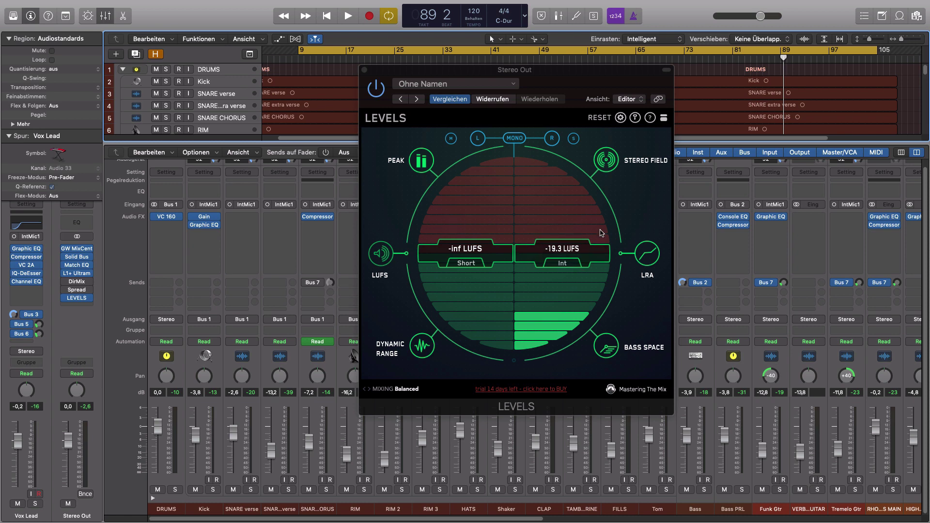
Step: Open the Peak meter, reveal the Stereo Out channel in the mixer and play the song from about bar 81 to measure its peak level
{"action": "left_click", "coordinate": [419, 163]}
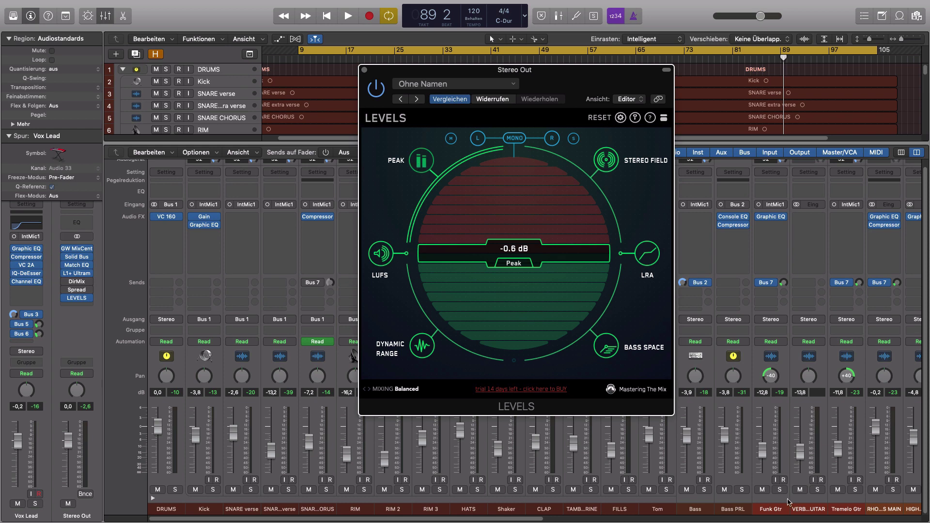
{"action": "scroll", "coordinate": [775, 470], "scroll_direction": "right", "scroll_amount": 5}
{"action": "scroll", "coordinate": [767, 468], "scroll_direction": "right", "scroll_amount": 2}
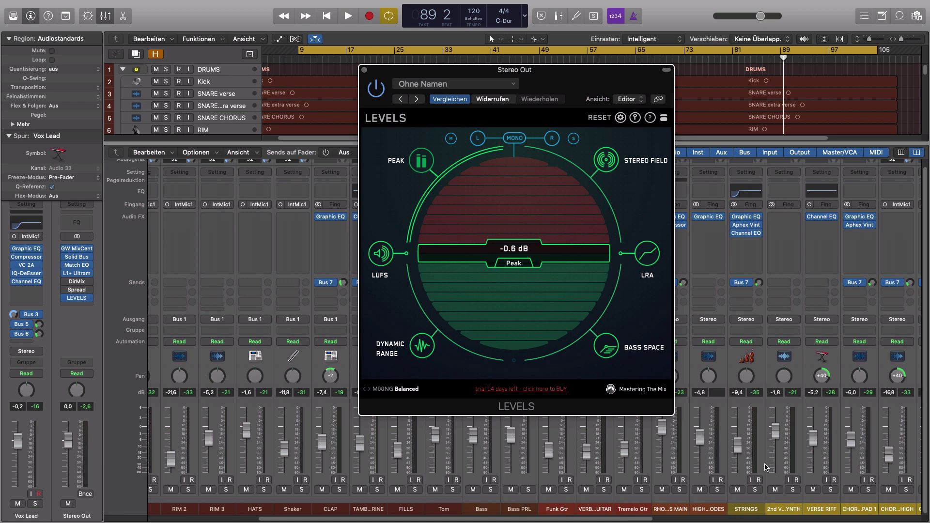
{"action": "scroll", "coordinate": [763, 467], "scroll_direction": "right", "scroll_amount": 8}
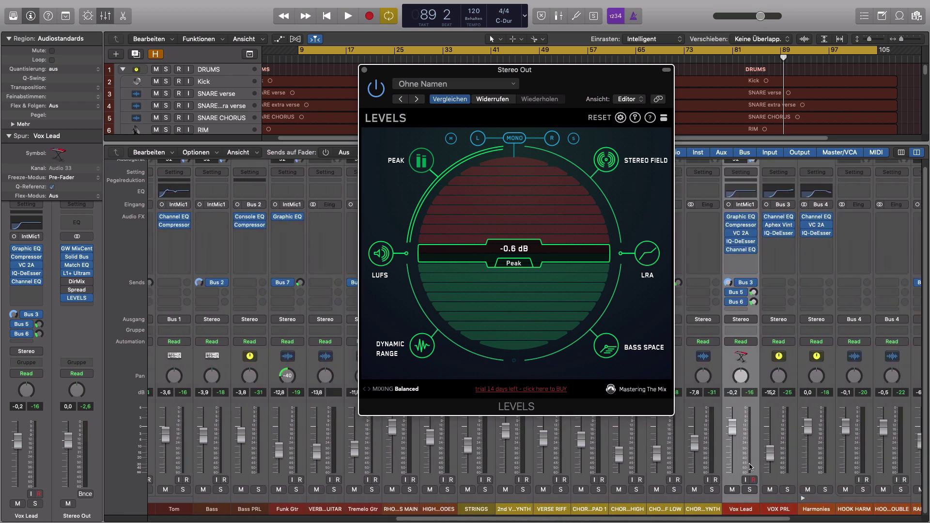
{"action": "scroll", "coordinate": [749, 467], "scroll_direction": "right", "scroll_amount": 7}
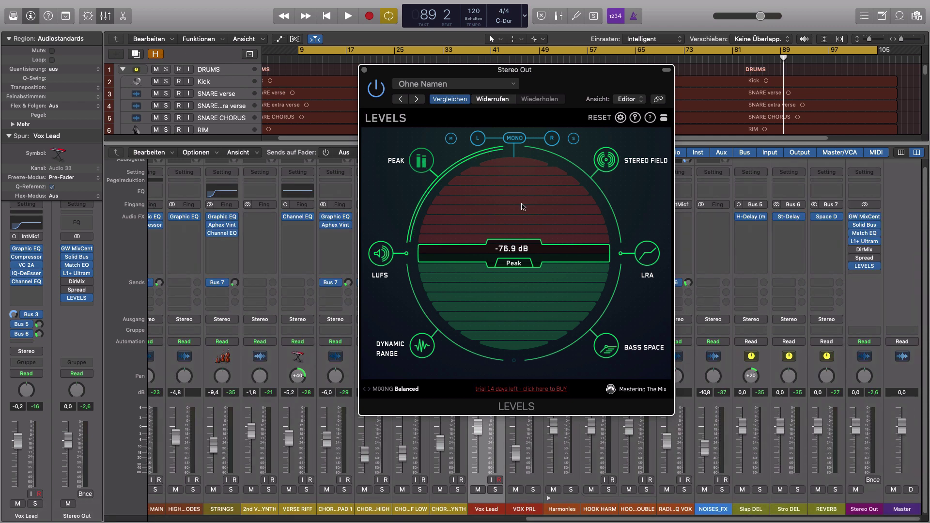
{"action": "left_click", "coordinate": [738, 58]}
{"action": "key", "text": "space"}
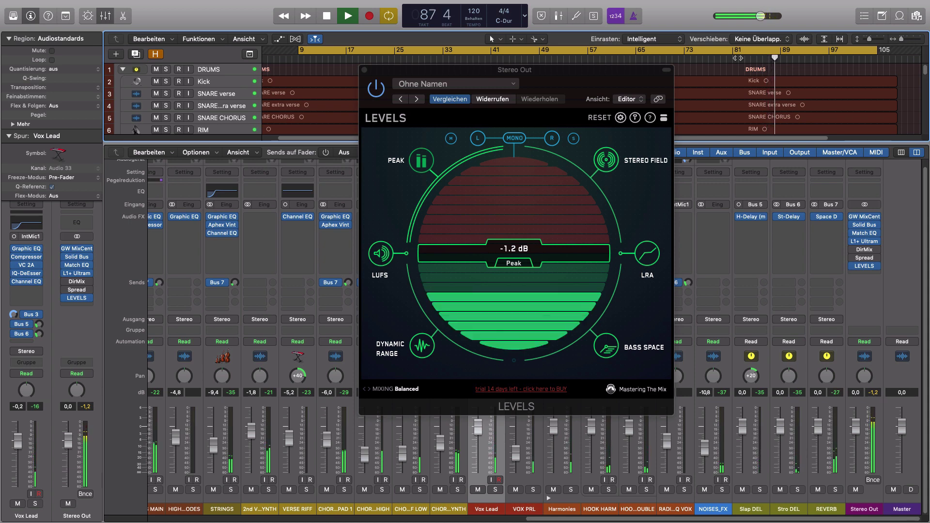
Step: Set the threshold of the Stereo Out's L1+ Ultramaximizer to -1.3, close the plug-in and reset the peak reading in LEVELS
{"action": "left_click", "coordinate": [78, 274]}
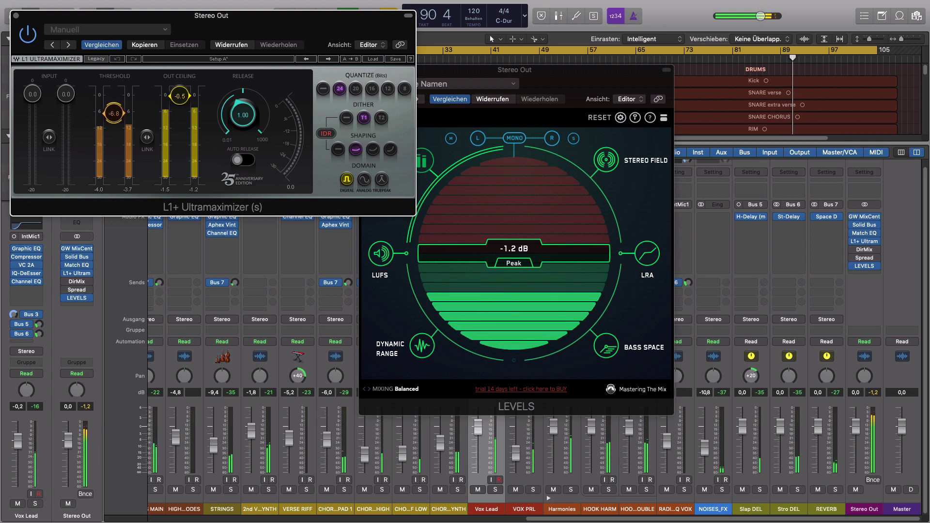
{"action": "left_click_drag", "start_coordinate": [325, 32], "coordinate": [290, 26]}
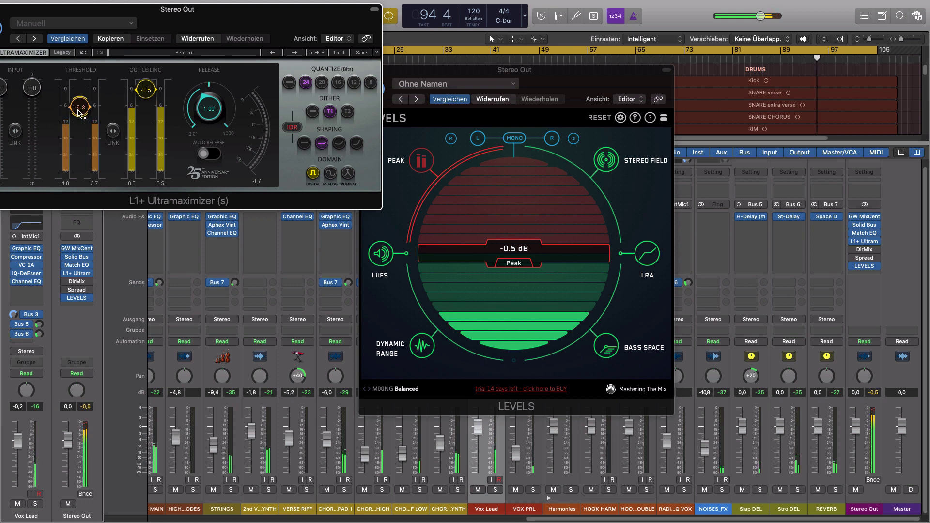
{"action": "left_click_drag", "start_coordinate": [80, 111], "coordinate": [174, 92]}
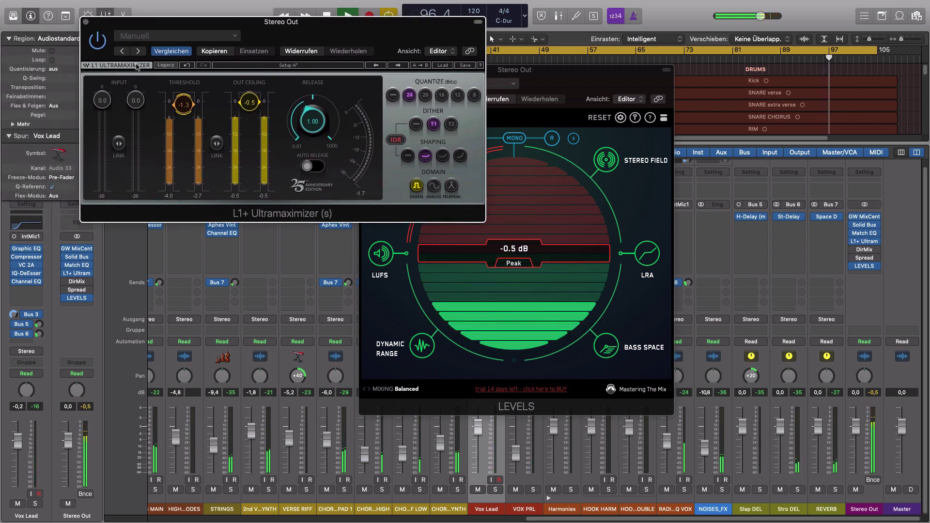
{"action": "left_click", "coordinate": [85, 21]}
{"action": "left_click", "coordinate": [420, 161]}
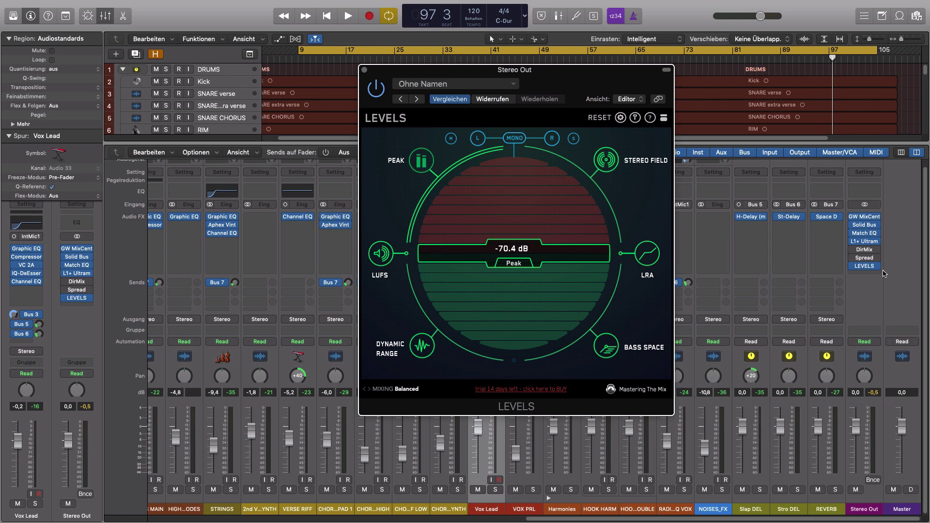
Step: Review the LEVELS preset categories for mixing, mastering and broadcast, including the EBU R 128 and Netflix options
{"action": "mouse_move", "coordinate": [869, 269]}
{"action": "left_click", "coordinate": [382, 391]}
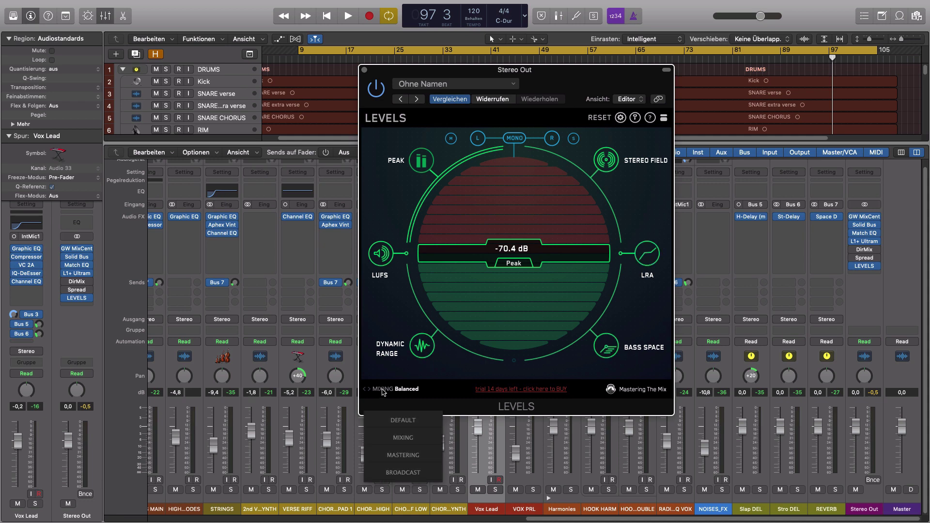
{"action": "mouse_move", "coordinate": [408, 440]}
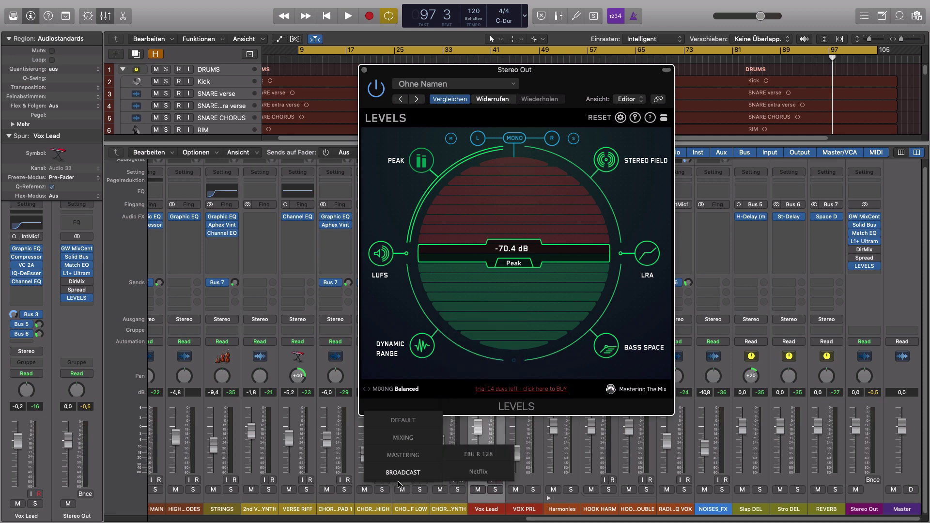
{"action": "mouse_move", "coordinate": [429, 477]}
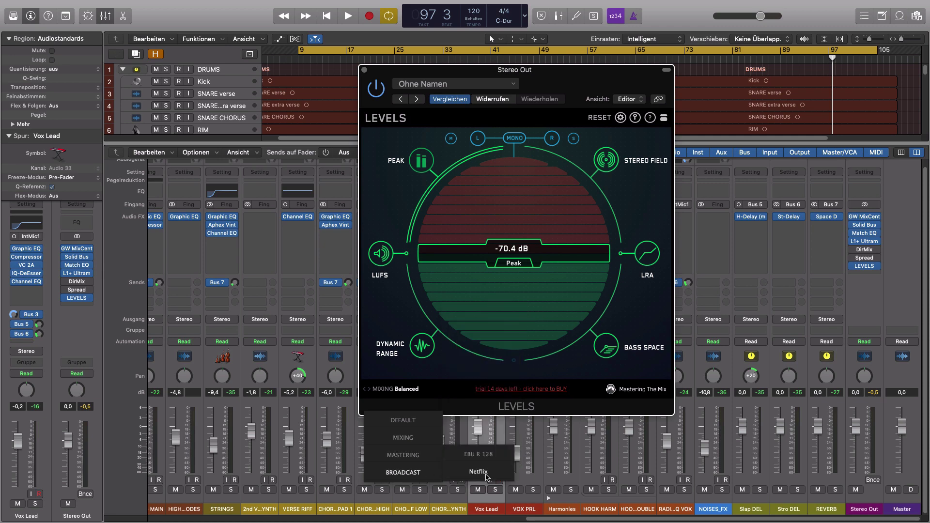
Step: Check the metering thresholds in the LEVELS settings, close them and move the plug-in window slightly lower
{"action": "left_click", "coordinate": [621, 118]}
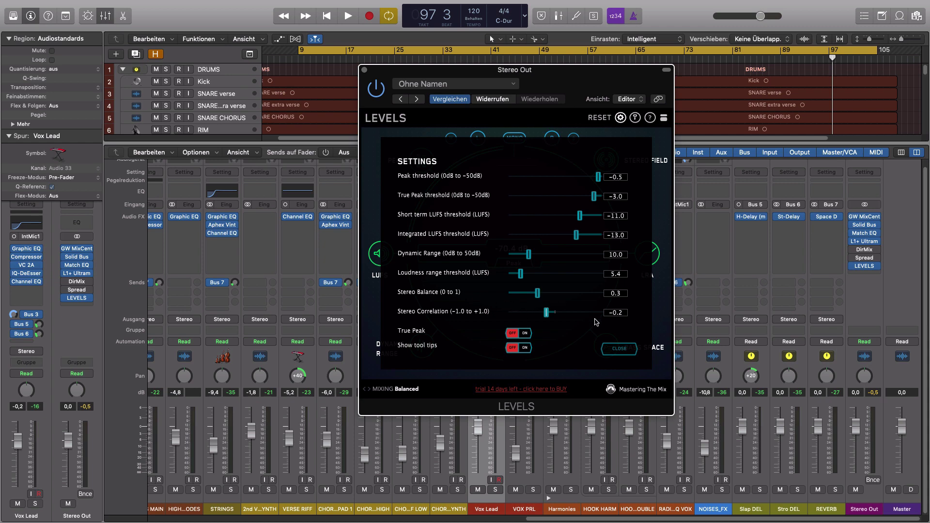
{"action": "left_click", "coordinate": [618, 353]}
{"action": "left_click_drag", "start_coordinate": [559, 78], "coordinate": [554, 98]}
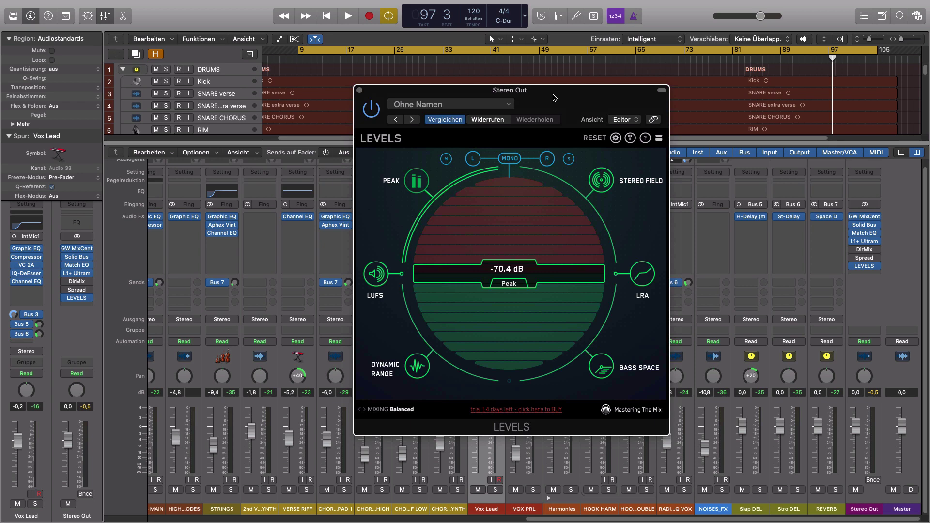